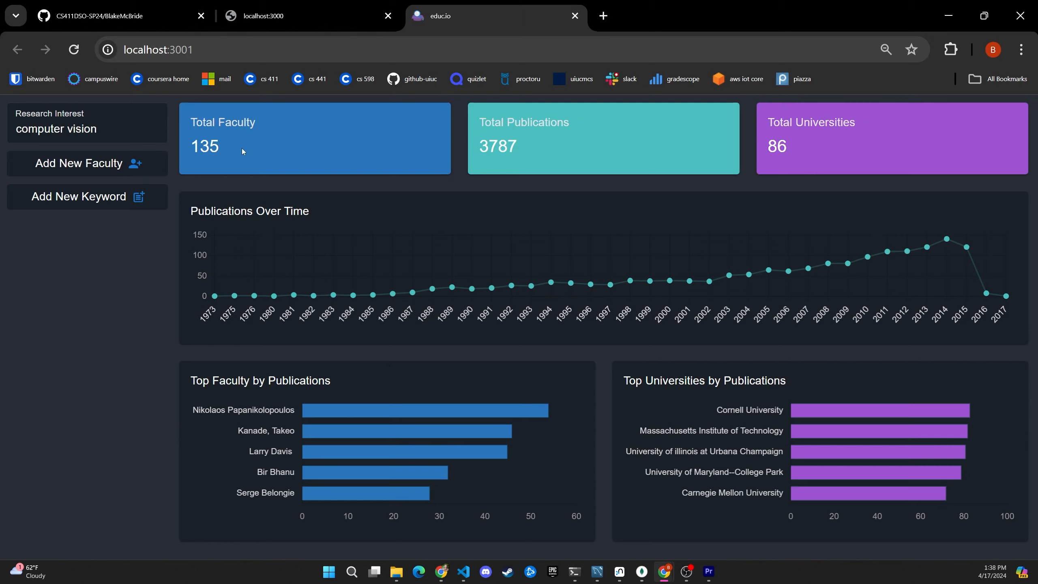
# - Examine the dashboard's total faculty count, the Research Interest field and the Top Faculty by Publications chart
pyautogui.moveTo(191, 121); pyautogui.dragTo(257, 116)
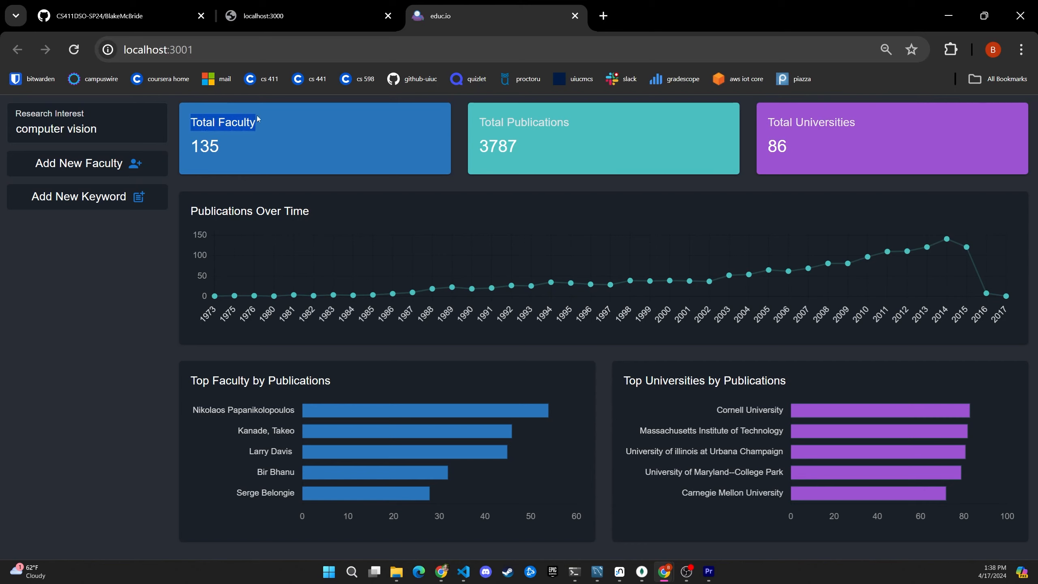
pyautogui.click(263, 135)
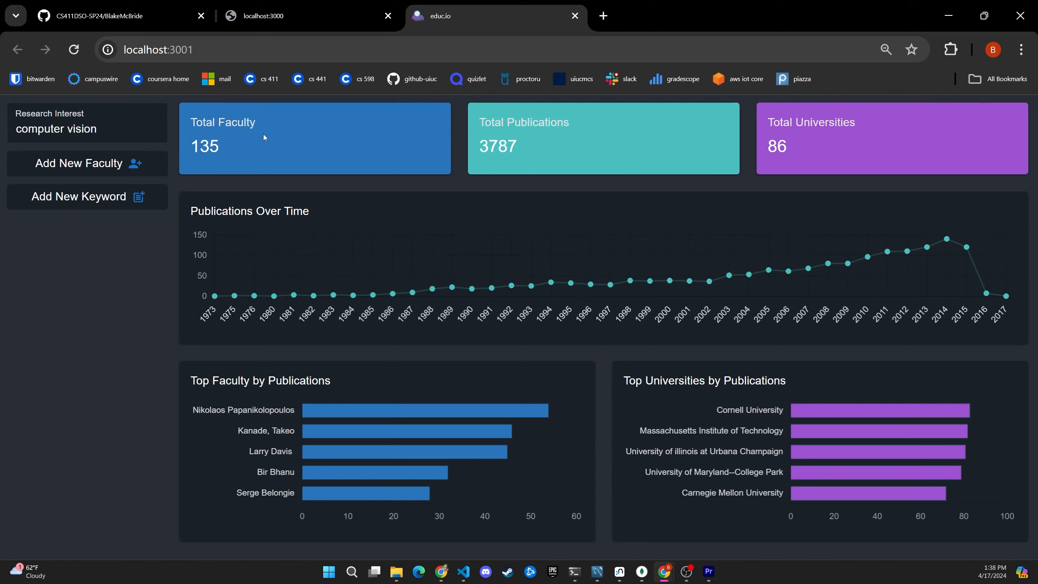
pyautogui.moveTo(235, 149); pyautogui.dragTo(199, 147)
pyautogui.click(108, 126)
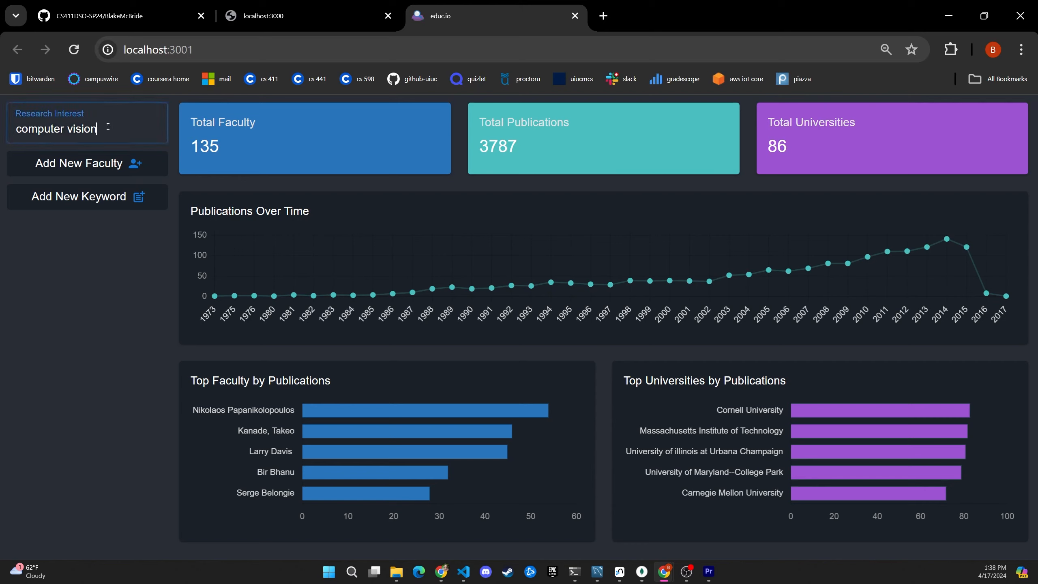
pyautogui.moveTo(108, 127); pyautogui.dragTo(5, 133)
pyautogui.click(122, 121)
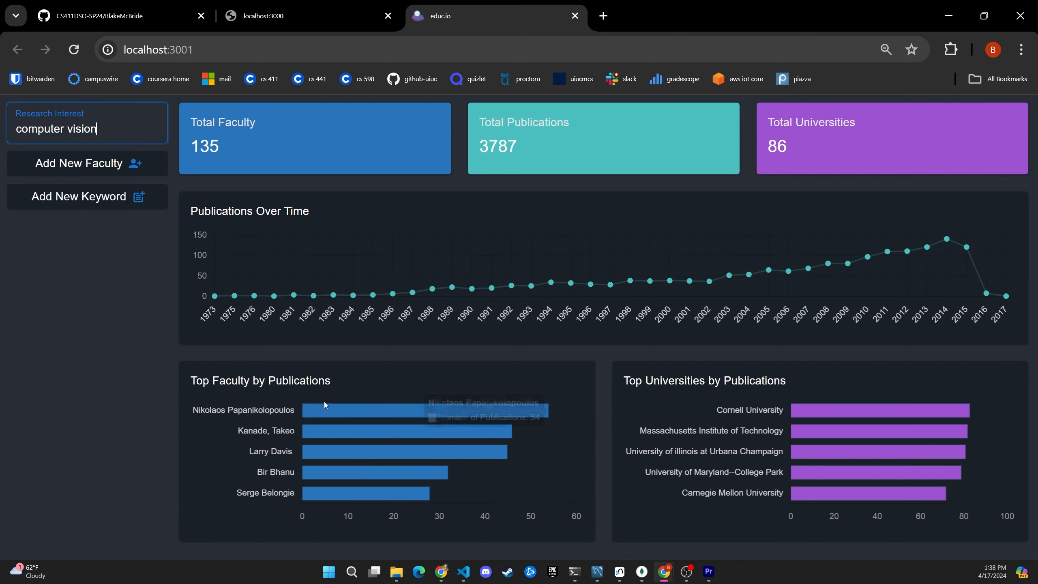
pyautogui.moveTo(315, 406)
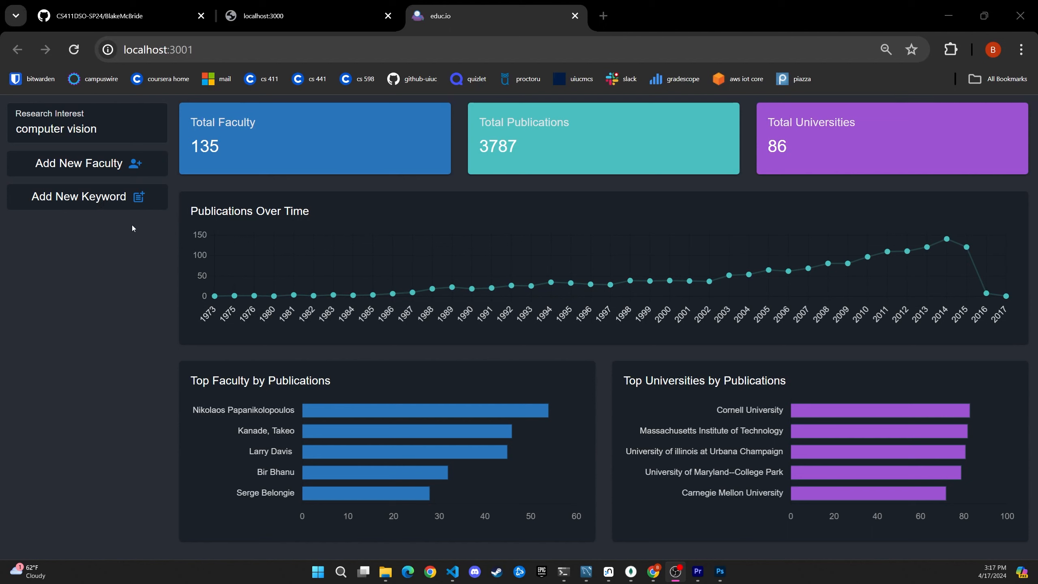
# - Run the faculty select query by name in MySQL Workbench and check the faculty collection's name filter in MongoDB Compass
pyautogui.hotkey('alt', 'Tab')
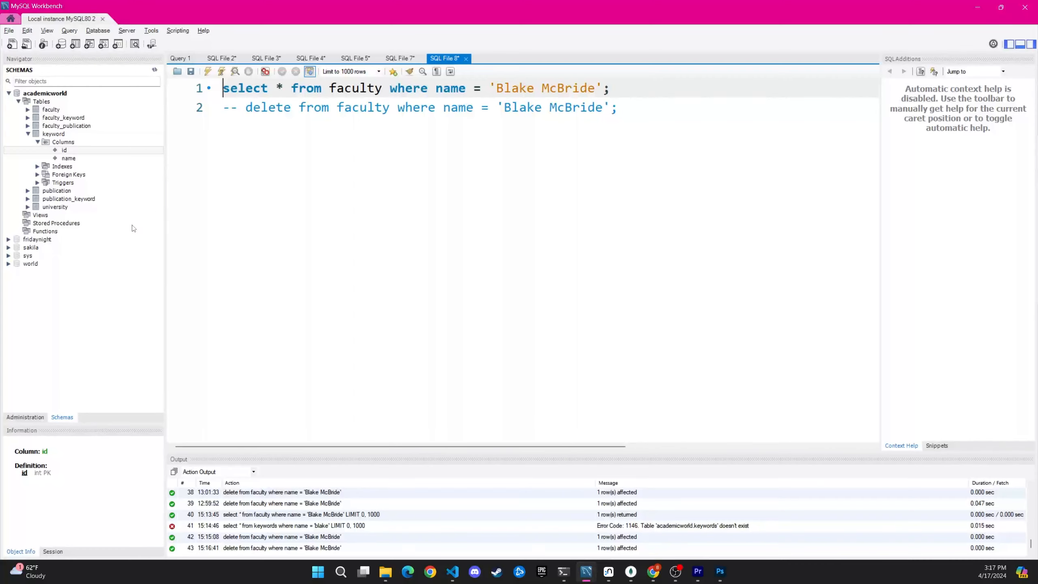
pyautogui.click(208, 71)
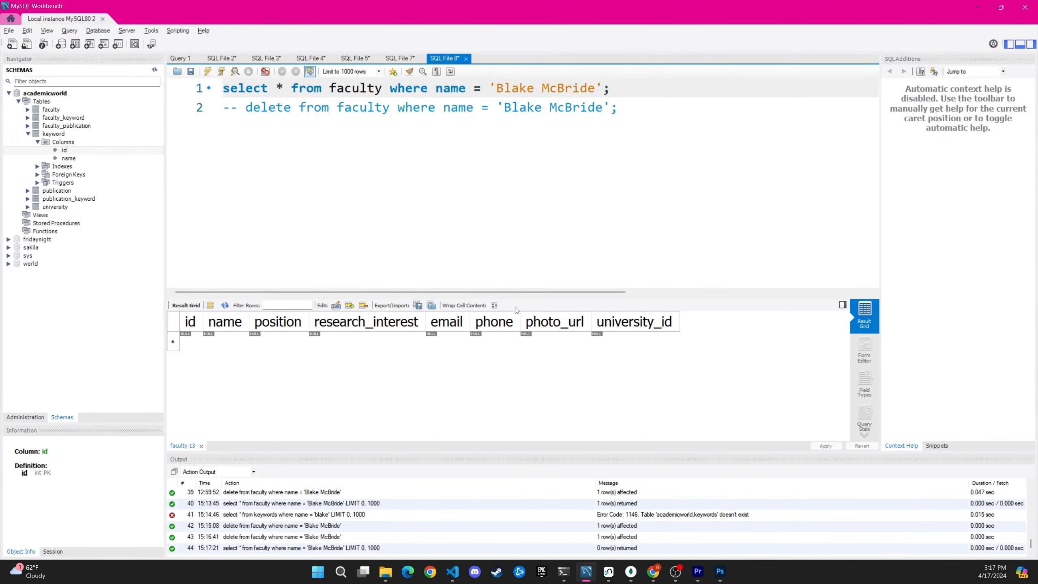
pyautogui.hotkey('alt', 'Tab')
pyautogui.hotkey('alt', 'Tab')
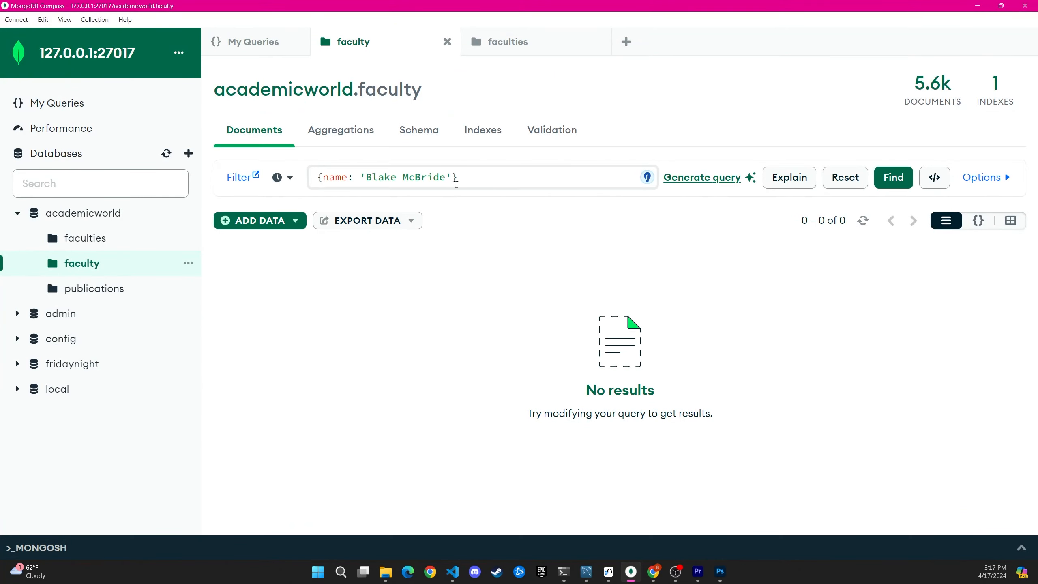
# - Switch to Neo4j Browser and rerun the MATCH query that returns the FACULTY node by name
pyautogui.hotkey('alt', 'Tab')
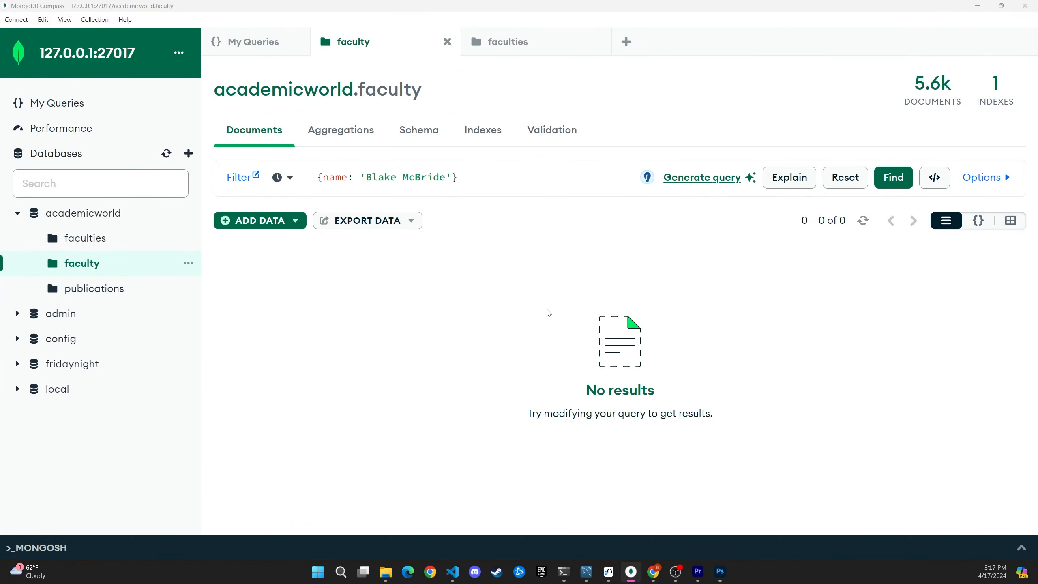
pyautogui.scroll(-5, 531, 304)
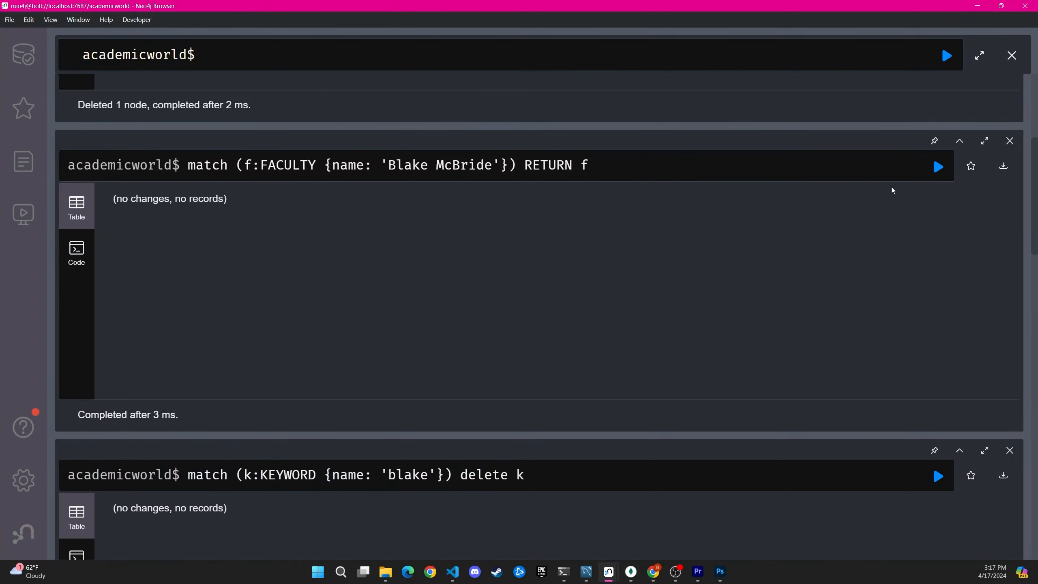
pyautogui.click(940, 168)
# - Return to the educ.io dashboard in Chrome and add a new faculty member, entering the person's full name
pyautogui.hotkey('alt', 'Tab')
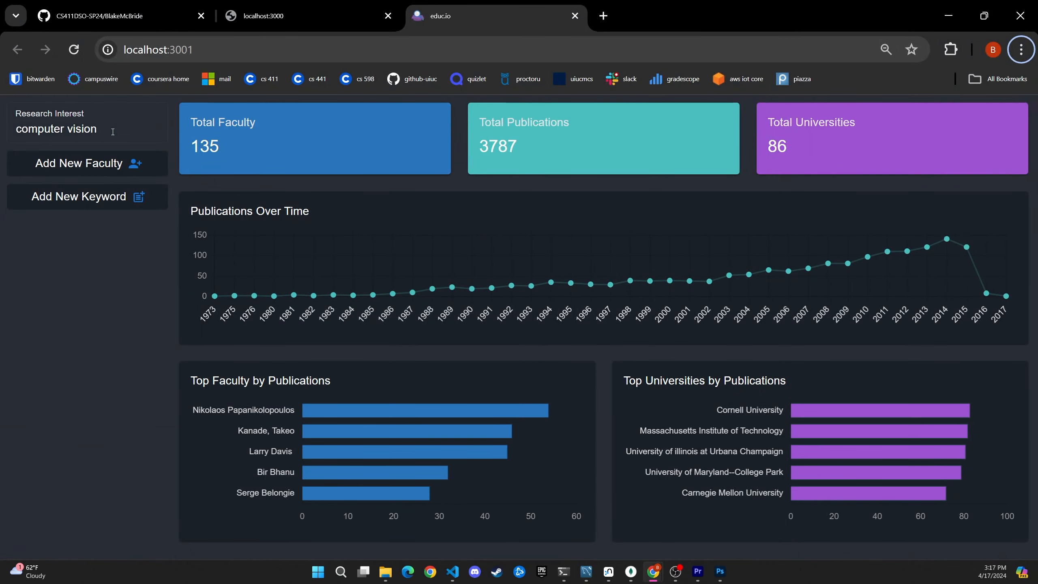
pyautogui.click(111, 163)
pyautogui.click(523, 334)
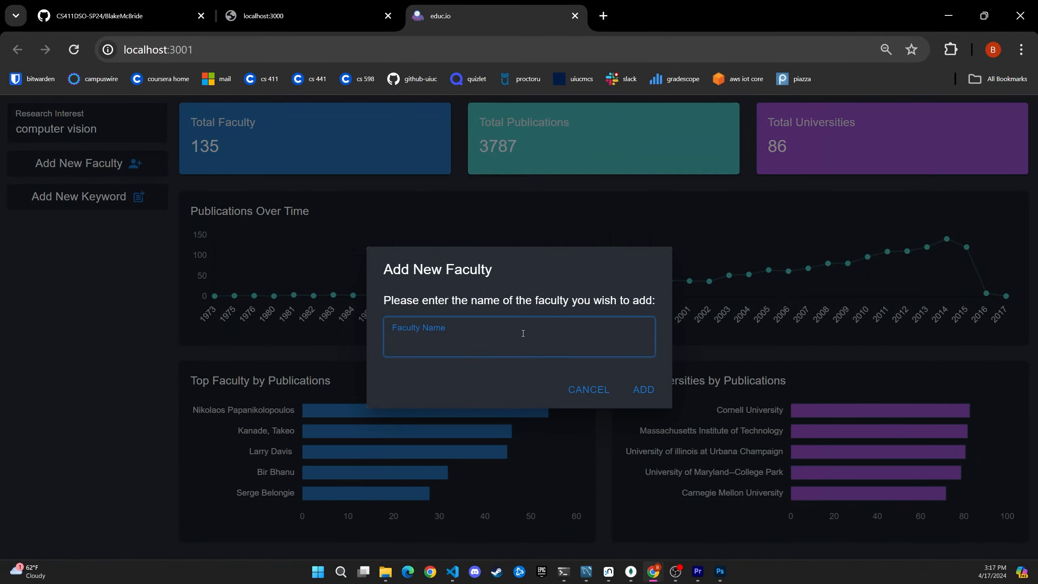
pyautogui.press('Return')
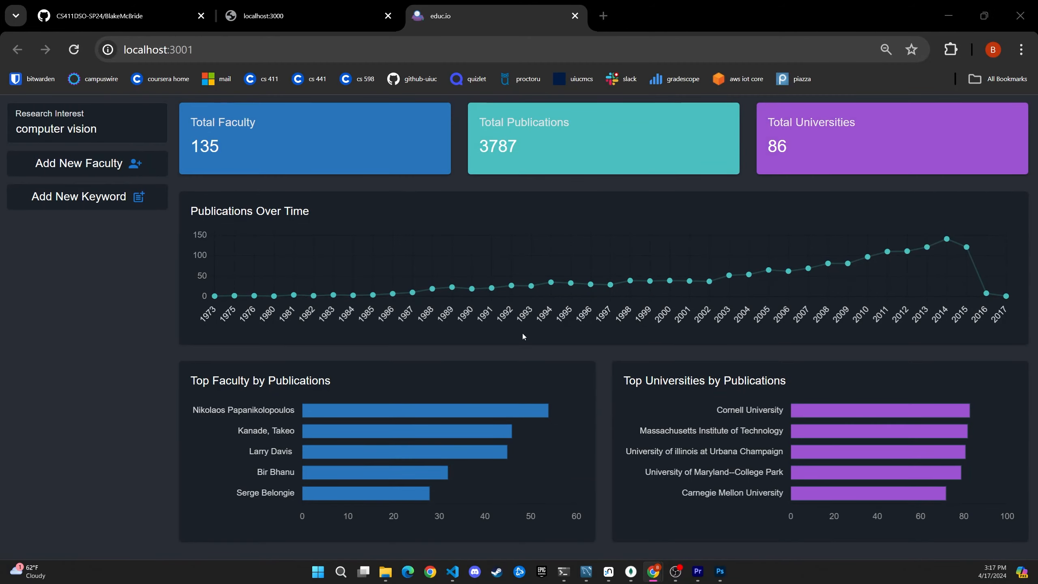
# - Rerun the faculty select query in MySQL Workbench and the faculty name filter in MongoDB Compass
pyautogui.hotkey('alt', 'Tab')
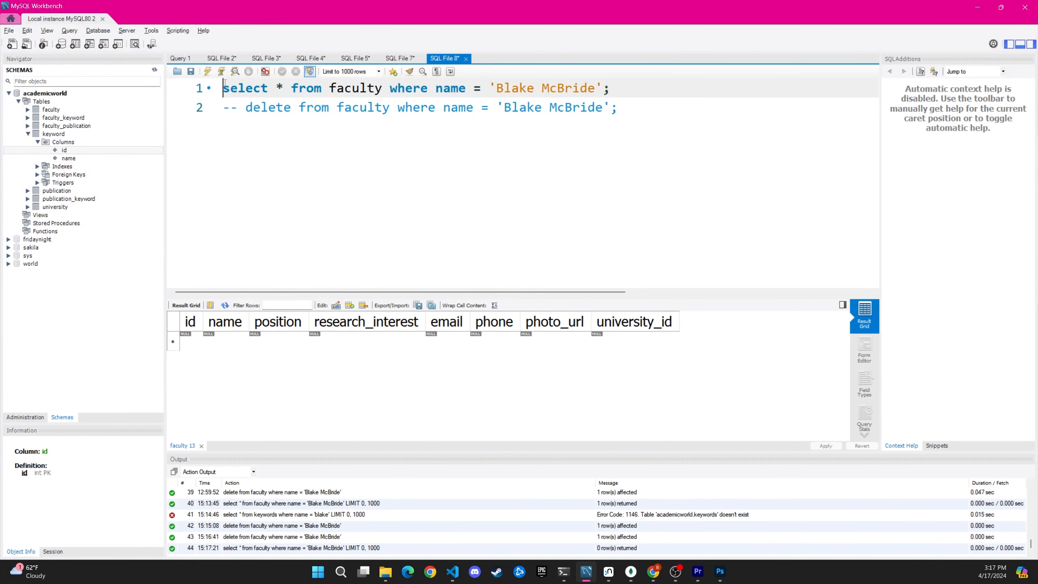
pyautogui.hotkey('ctrl', 'Return')
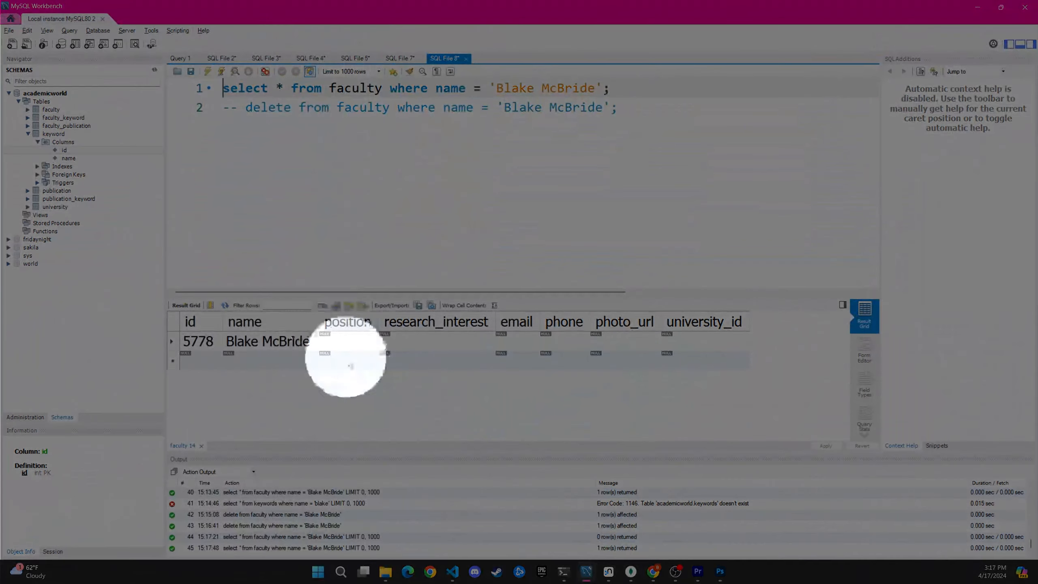
pyautogui.click(351, 362)
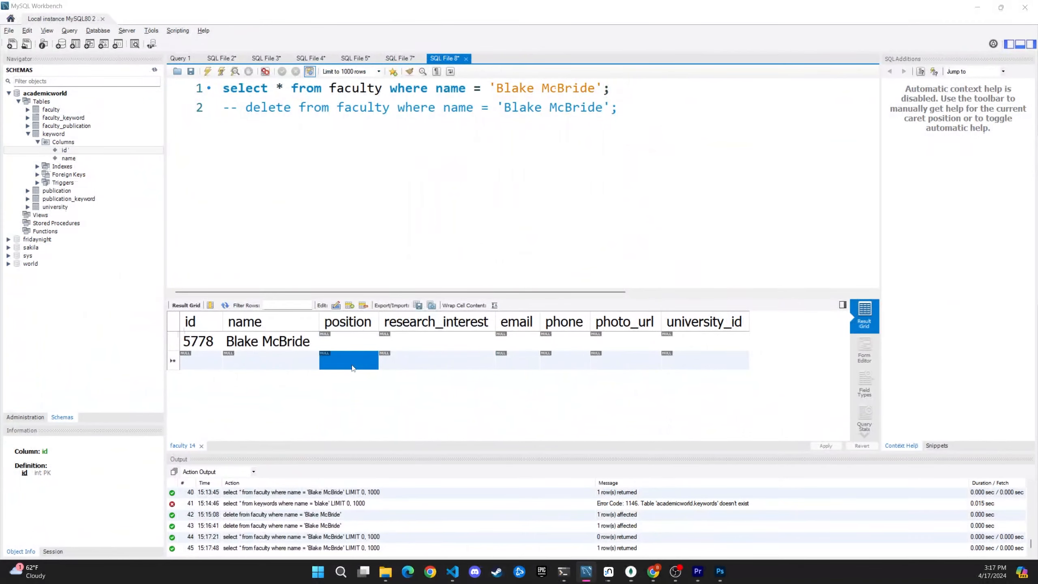
pyautogui.hotkey('alt', 'Tab')
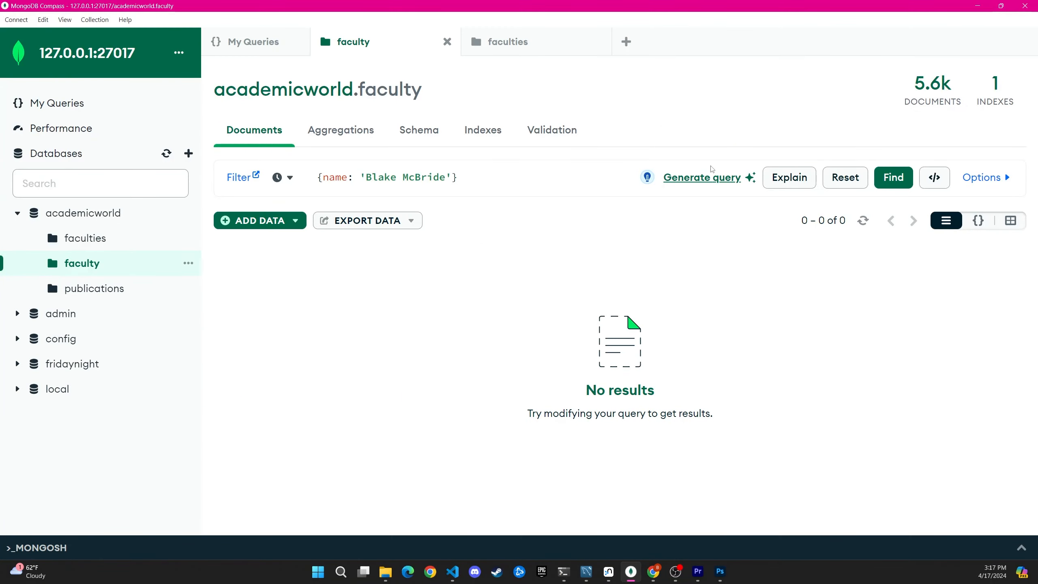
pyautogui.press('Return')
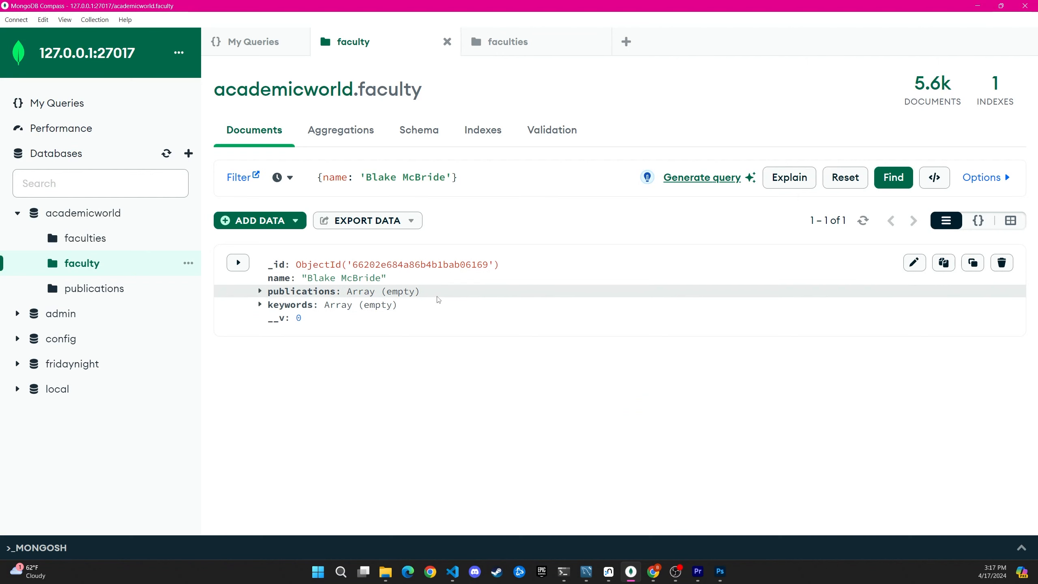
# - Rerun the FACULTY name query in Neo4j Browser, look through its record and show the result as a graph
pyautogui.hotkey('alt', 'Tab')
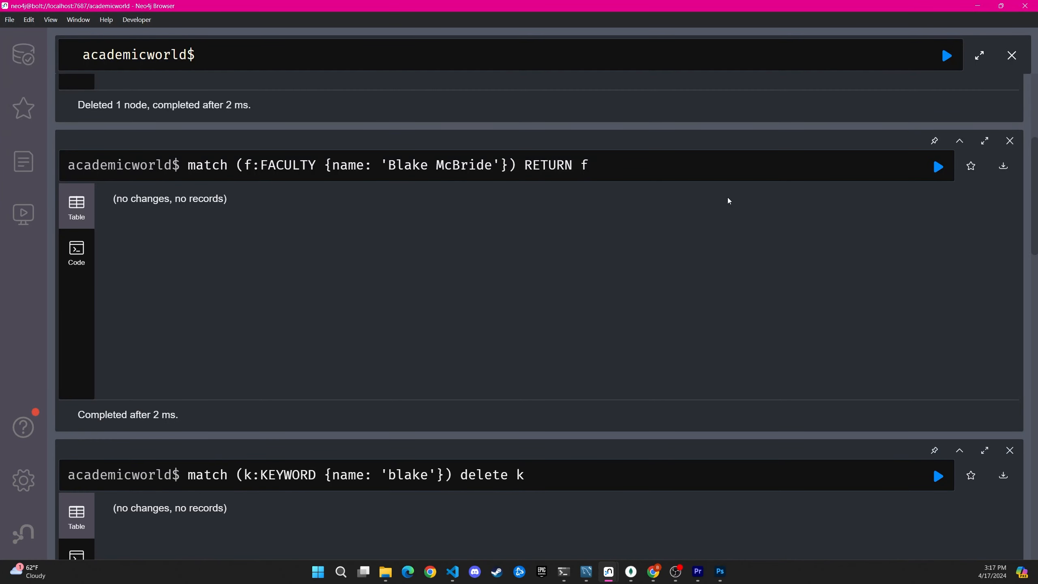
pyautogui.click(938, 166)
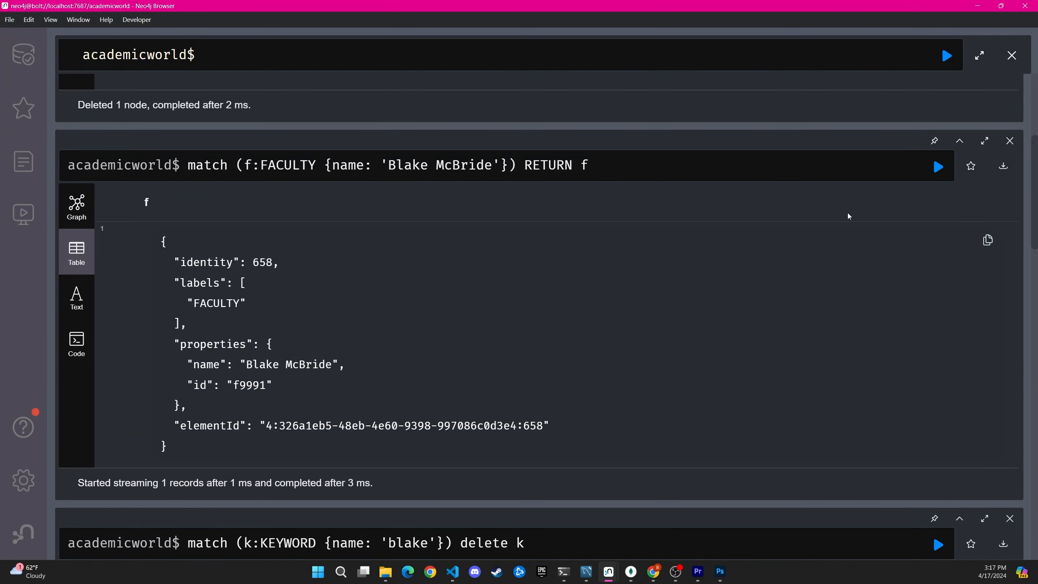
pyautogui.scroll(5, 743, 241)
pyautogui.scroll(-5, 784, 181)
pyautogui.scroll(-3, 412, 352)
pyautogui.scroll(5, 413, 327)
pyautogui.scroll(-3, 413, 327)
pyautogui.click(76, 206)
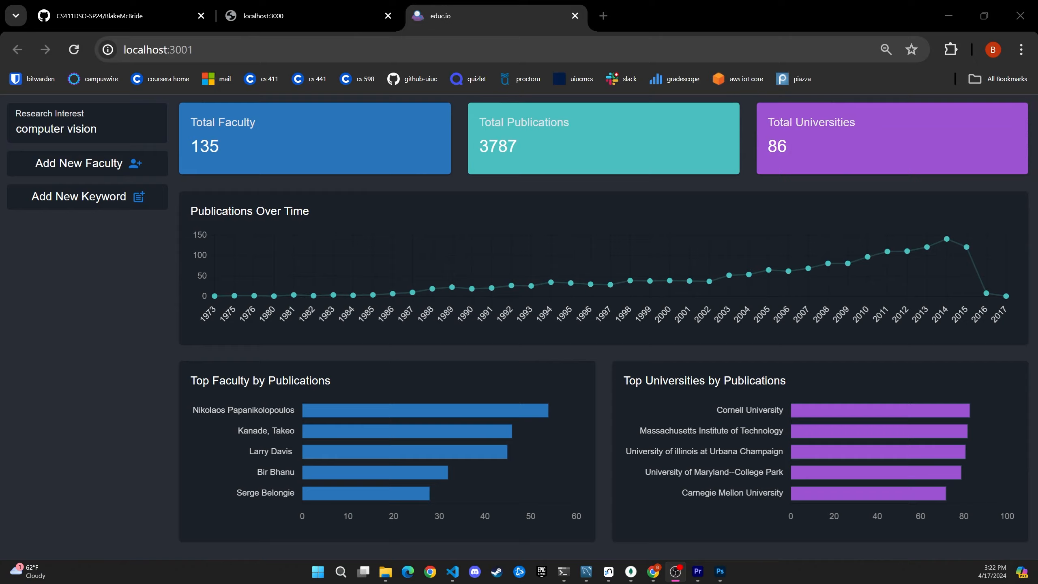
# - Add a new keyword on the educ.io dashboard, entering the person's first name in lowercase
pyautogui.click(119, 199)
pyautogui.click(580, 340)
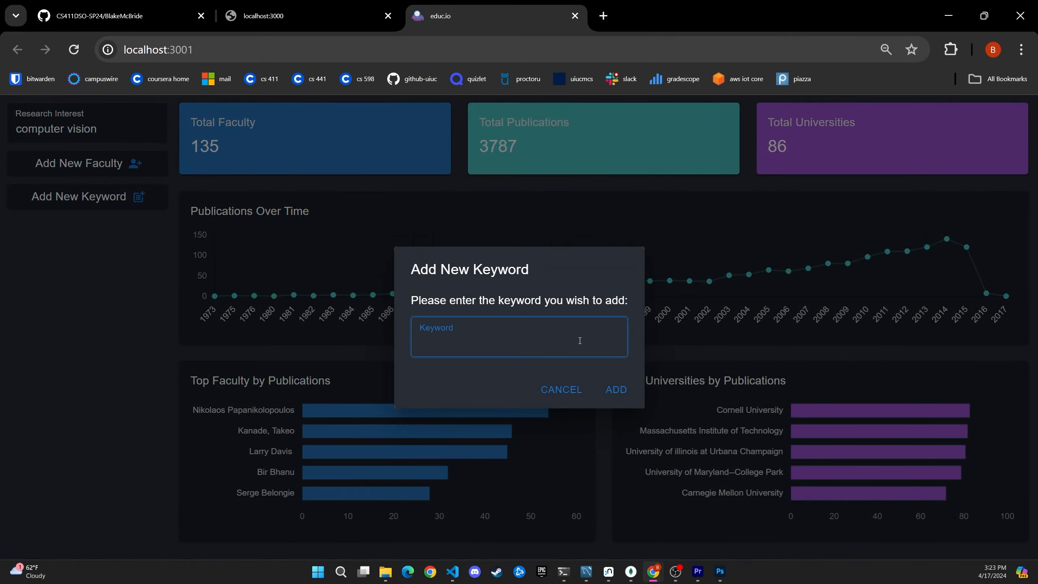
pyautogui.write('blake')
pyautogui.press('Tab')
pyautogui.press('Tab')
pyautogui.press('Return')
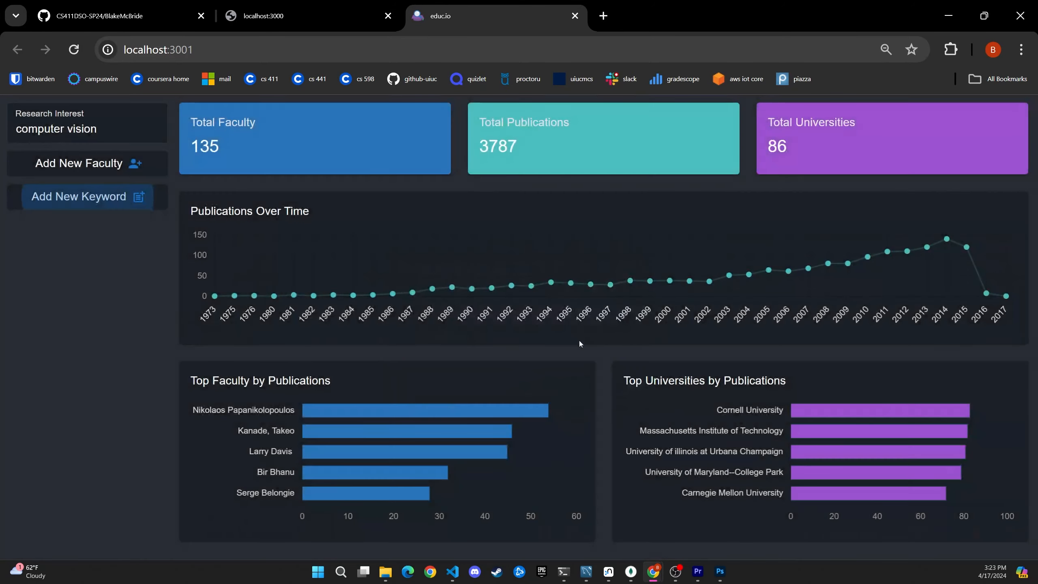
# - In MySQL Workbench, uncomment the keyword select statement, comment out the delete statement and run the script
pyautogui.hotkey('alt', 'Tab')
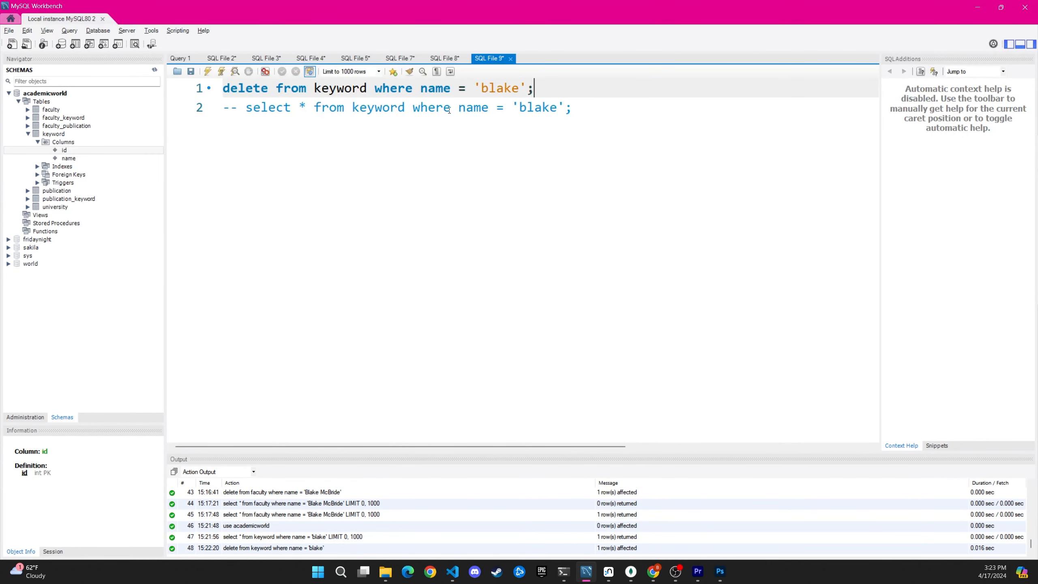
pyautogui.hotkey('ctrl', 'z')
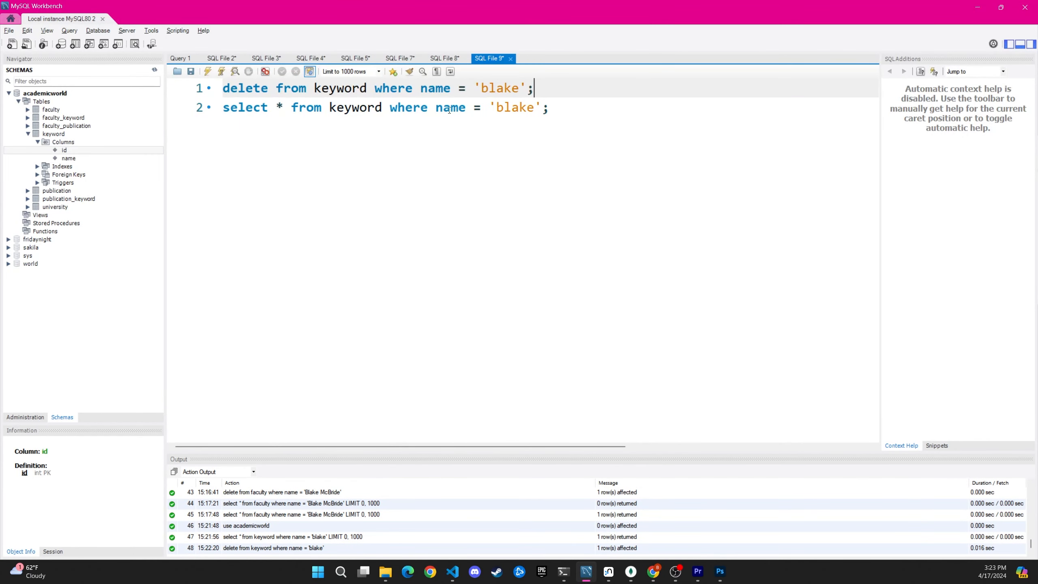
pyautogui.write('--')
pyautogui.press('Down')
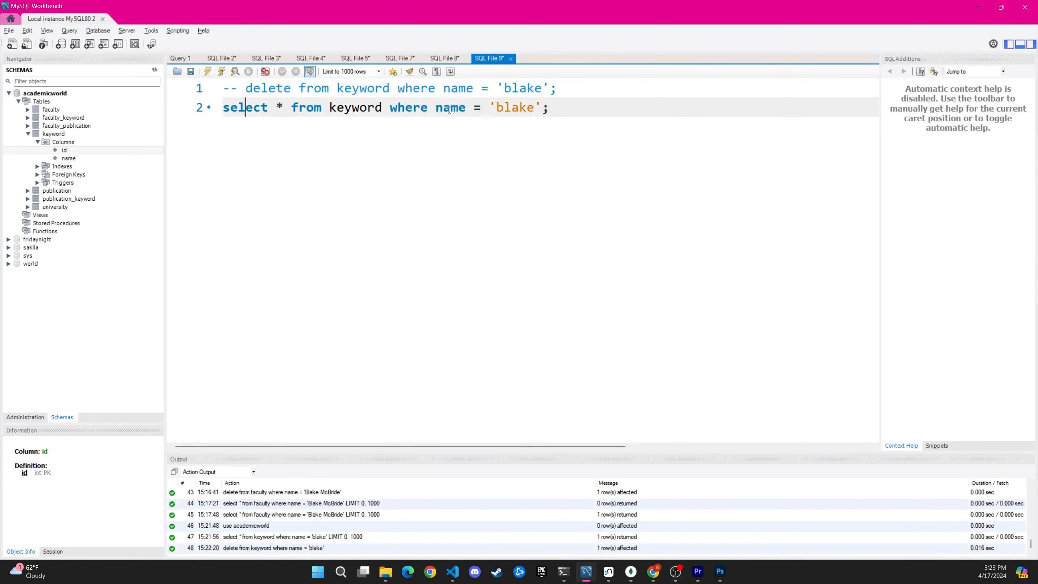
pyautogui.click(221, 71)
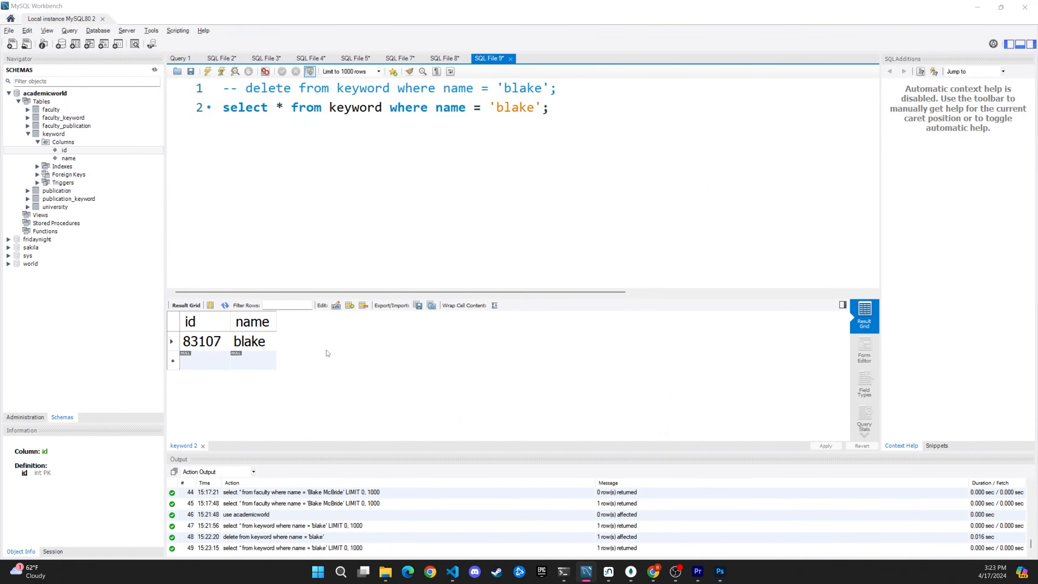
# - Switch to Neo4j Browser, rerun the MATCH query returning the KEYWORD node by name and view its record
pyautogui.hotkey('alt', 'Tab')
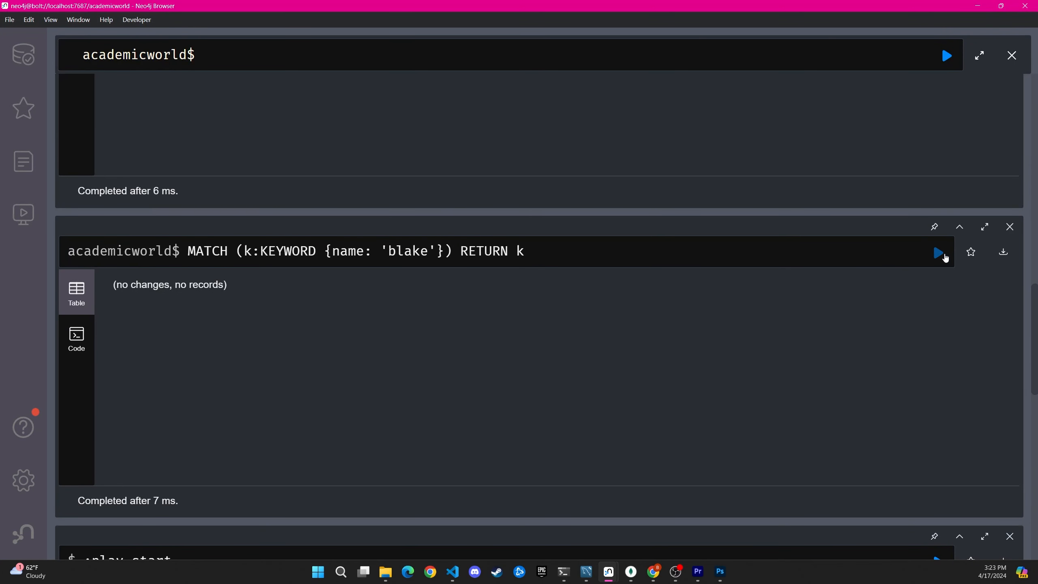
pyautogui.click(938, 252)
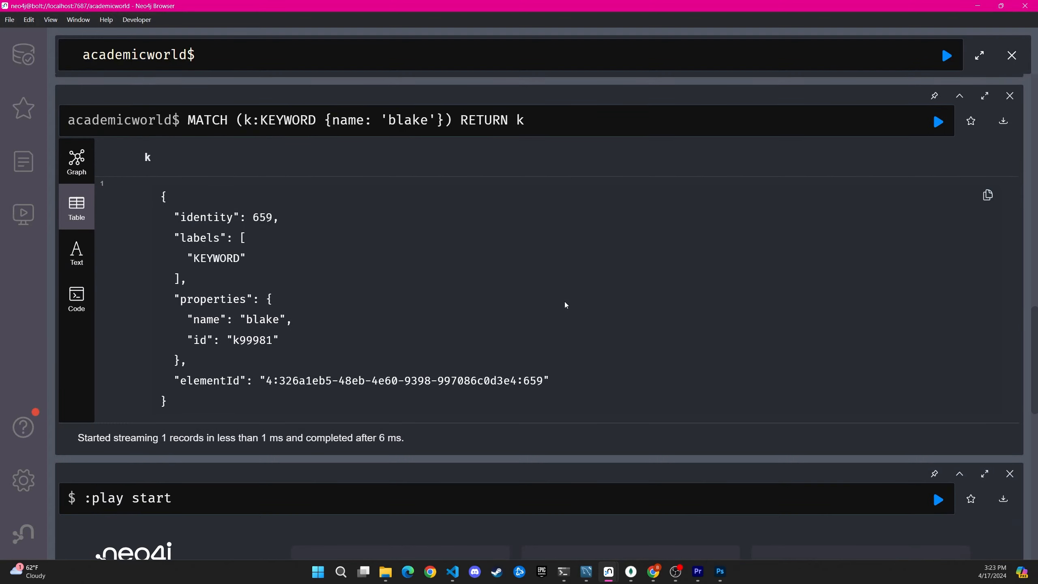
pyautogui.scroll(-3, 290, 244)
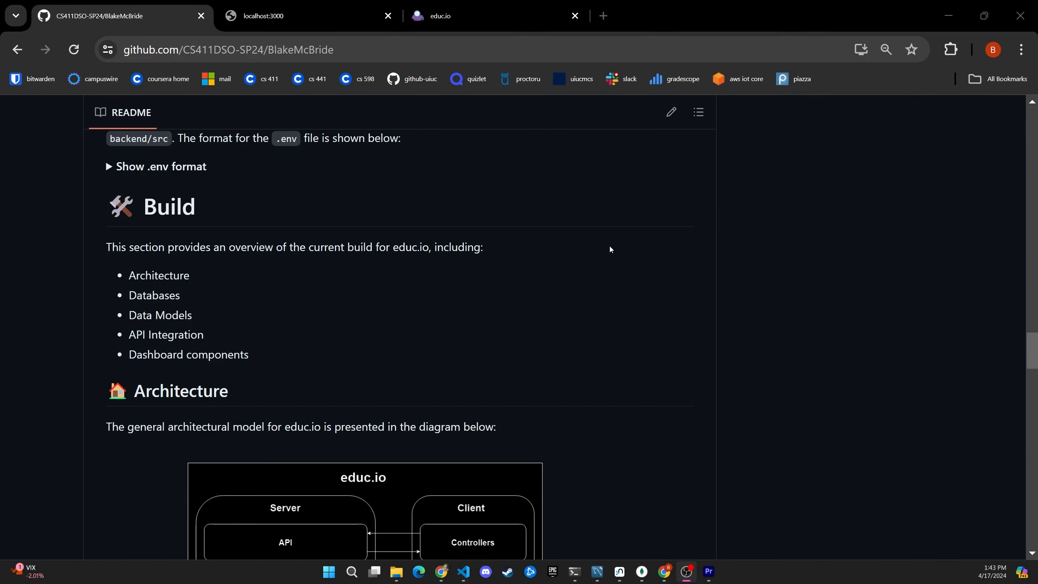
# - Examine the educ.io architecture diagram in the project's README on GitHub
pyautogui.scroll(-5, 615, 241)
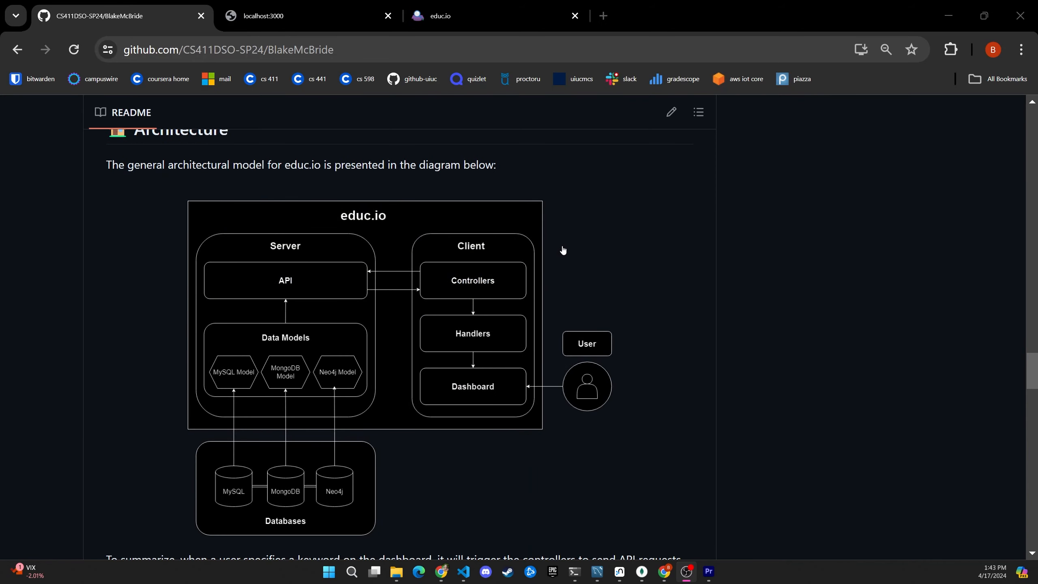